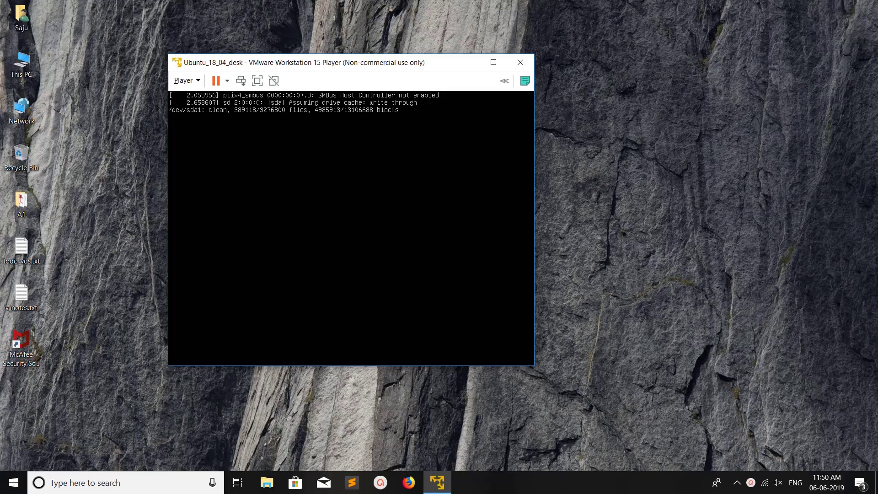
Step: Restart the Ubuntu_18_04_desk guest from the Power menu and confirm the restart
click(186, 80)
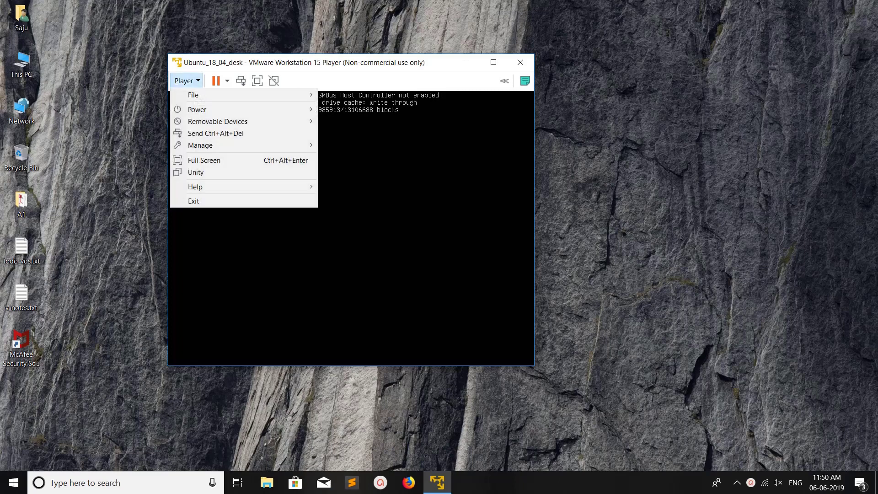
mouse_move(197, 109)
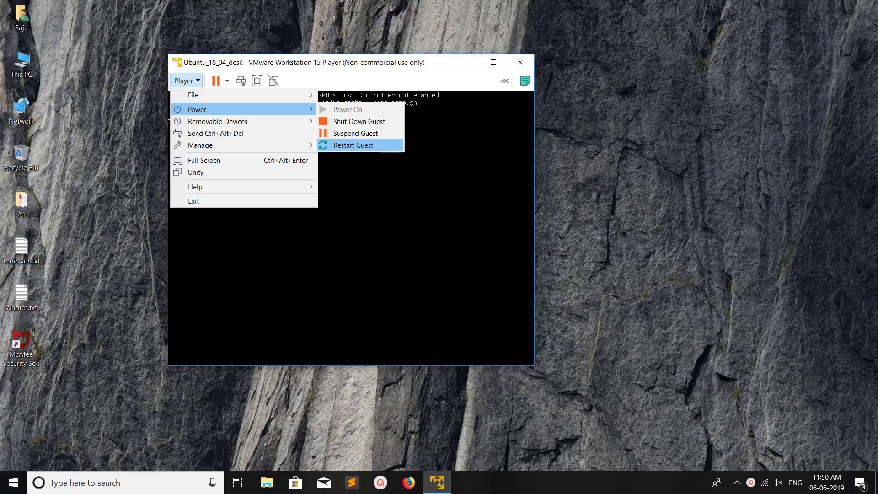
key(Return)
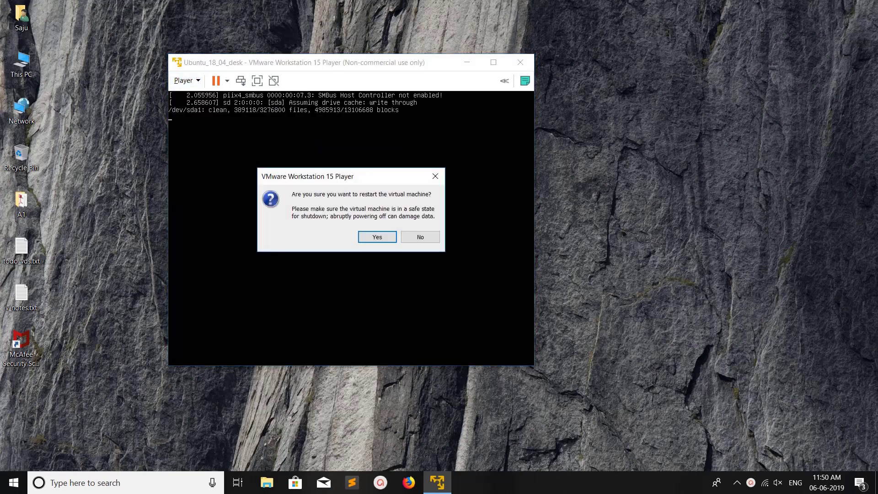
key(Return)
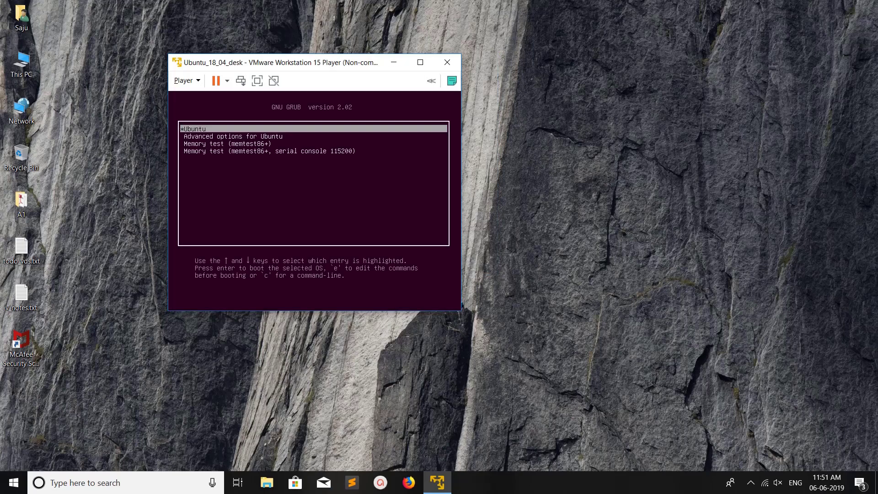
Step: Browse the GRUB boot entries, leaving 'Advanced options for Ubuntu' highlighted
key(Down)
key(Up)
key(Down)
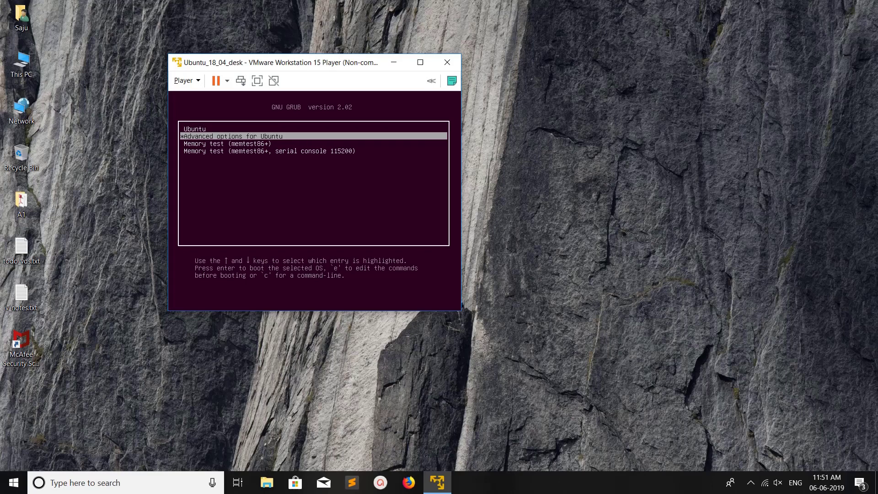
key(Down)
key(Up)
Step: Open Advanced options for Ubuntu and boot 'Linux 4.15.0-51-generic (recovery mode)'
key(Down)
key(Up)
key(Up)
key(Down)
key(Return)
key(Down)
key(Down)
key(Down)
key(Down)
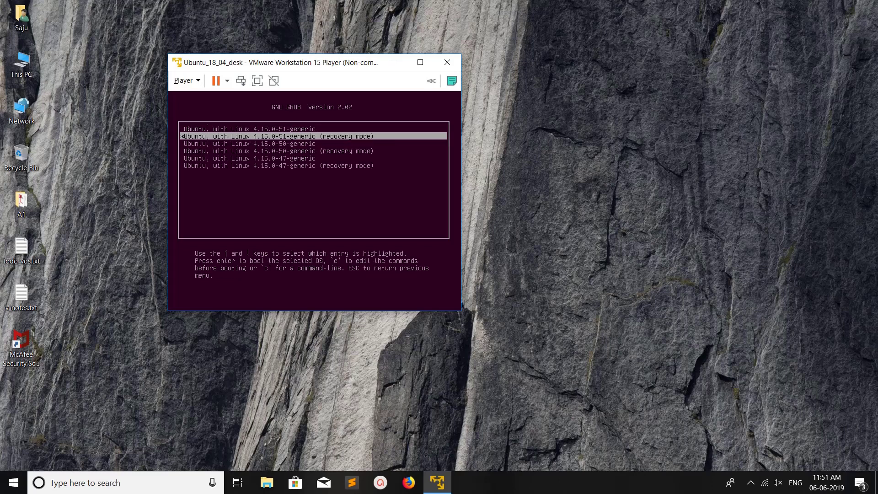
key(Up)
key(Up)
key(Up)
key(Up)
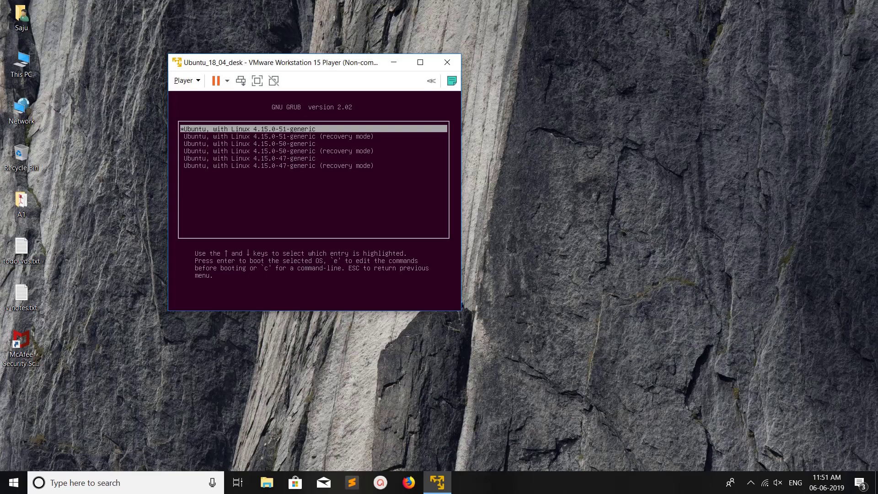
key(Down)
key(Down)
key(Down)
key(Down)
key(Down)
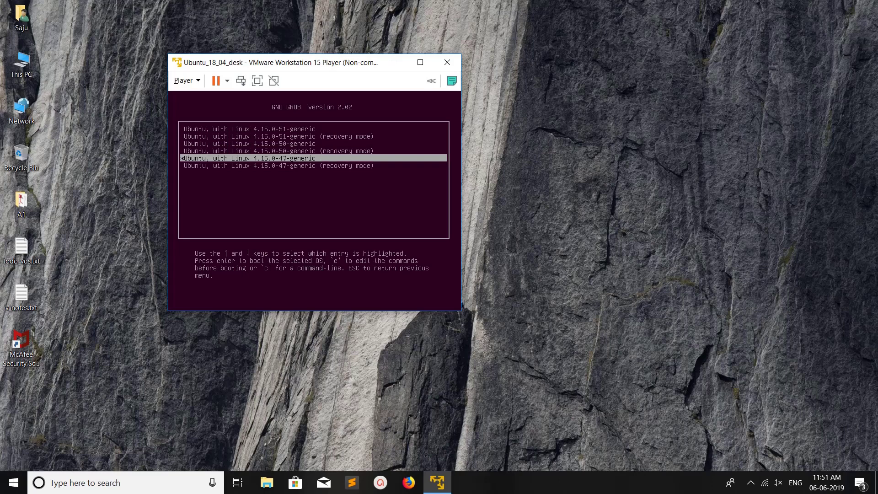
key(Up)
key(Up)
key(Up)
key(Up)
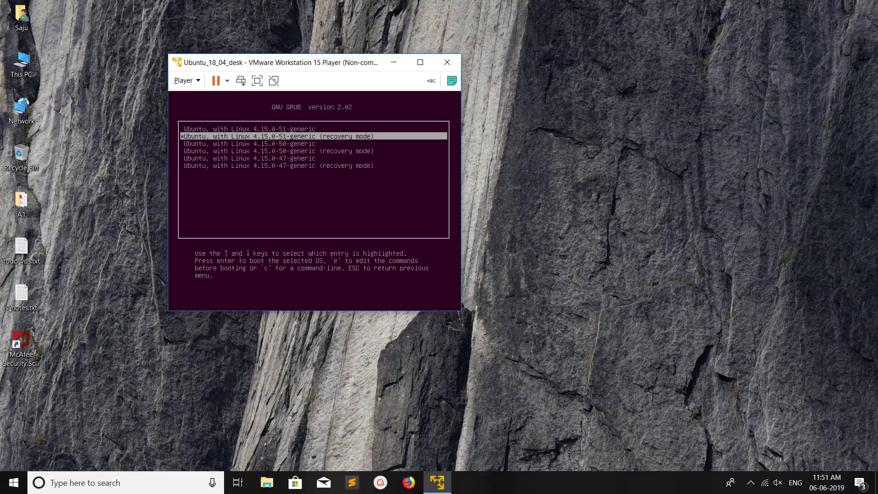
key(Return)
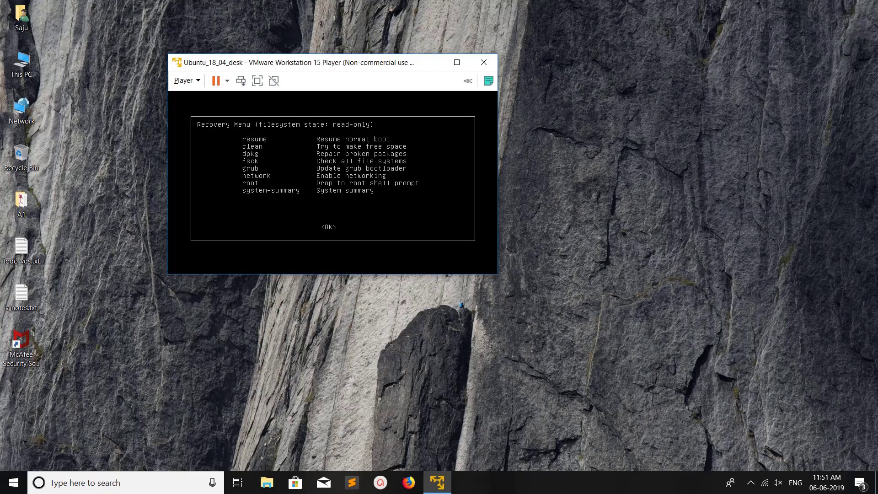
Step: Choose the 'root' option in the Recovery Menu to drop to a root shell
key(Down)
key(Down)
key(Down)
key(Down)
key(Down)
key(Down)
key(Down)
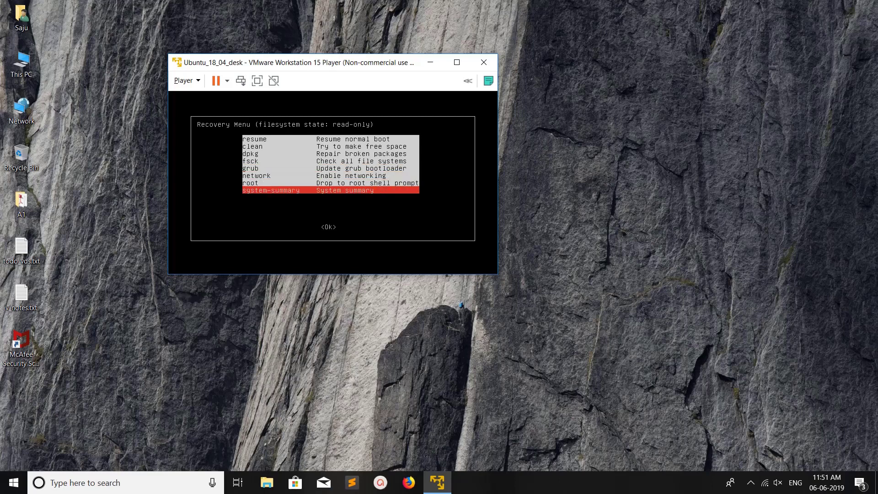
key(Up)
key(Up)
key(Up)
key(Up)
key(Up)
key(Up)
key(Up)
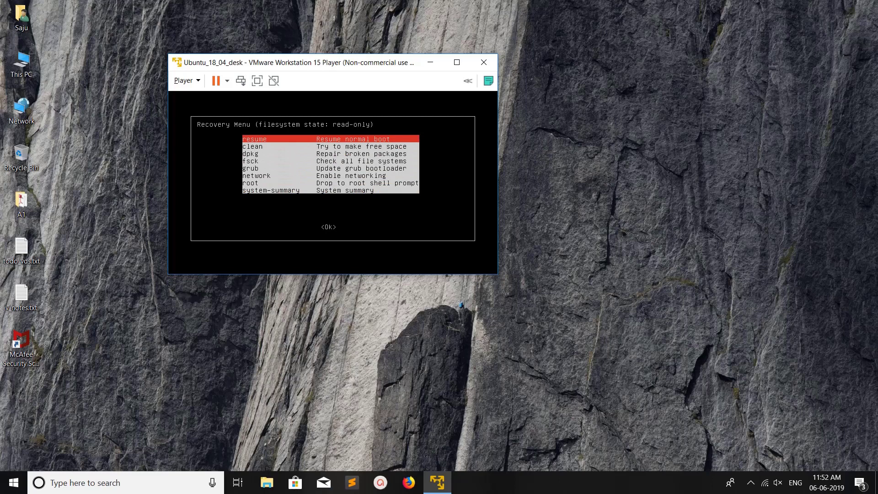
key(Down)
key(Down)
key(Down)
key(Down)
key(Down)
key(Down)
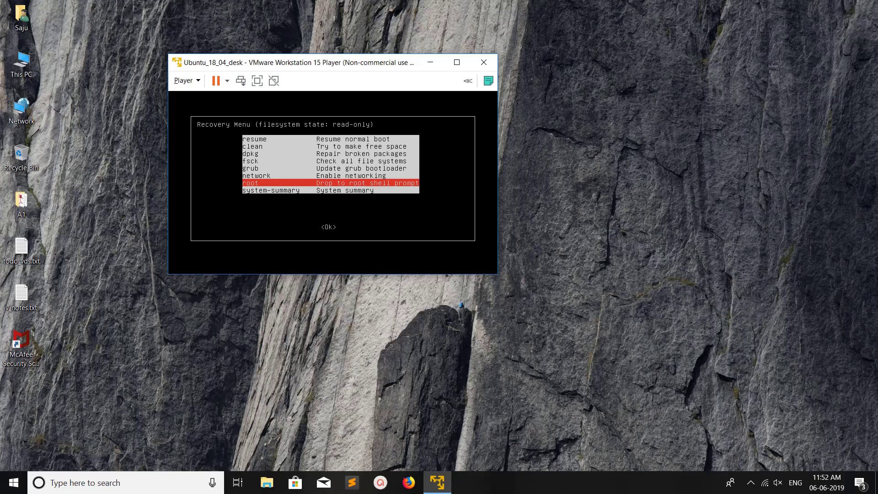
key(Return)
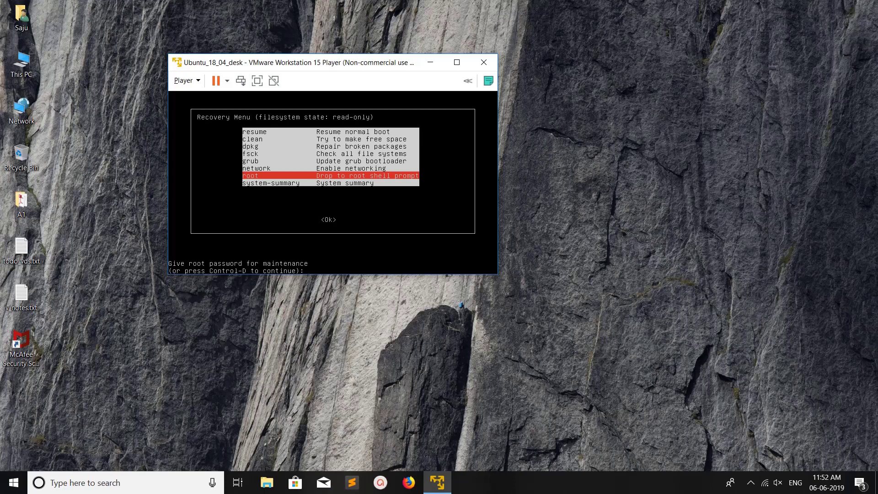
Step: Get past the maintenance prompt into the root shell and list the directory with ls
key(Return)
key(Return)
key(Return)
key(Return)
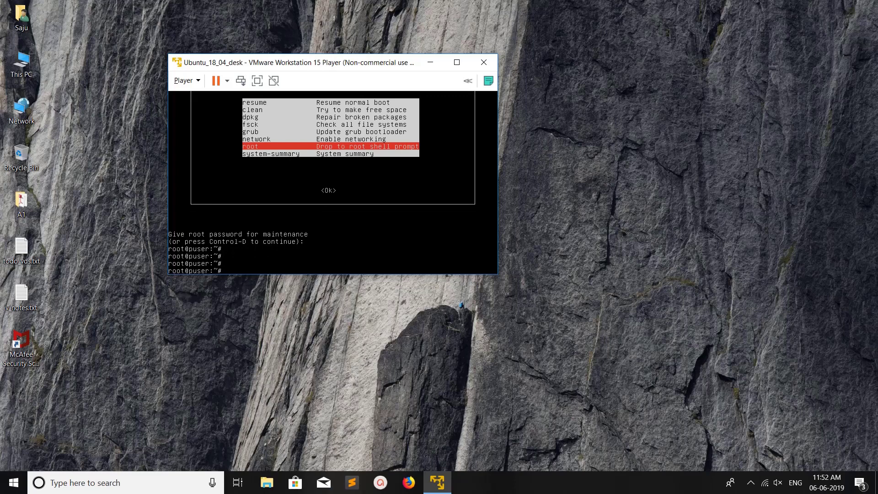
text(ls)
key(Return)
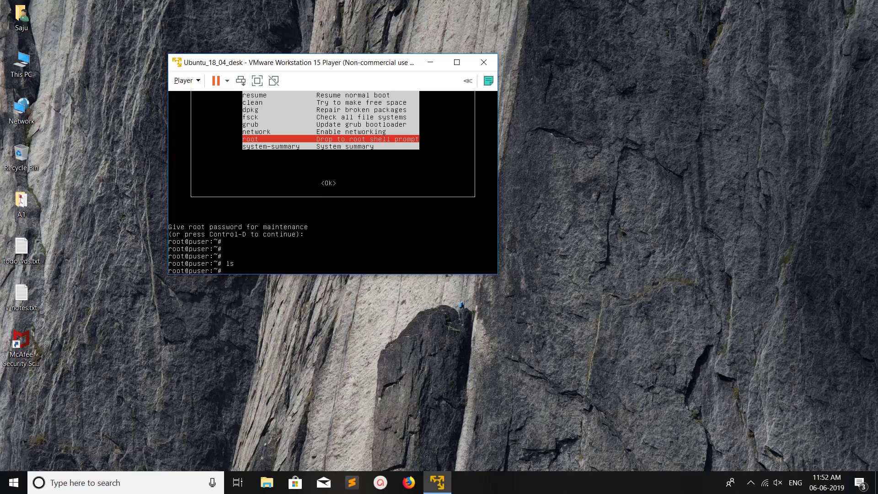
Step: Run apt update, which fails to resolve any repository host, then type exit
text(update)
key(Return)
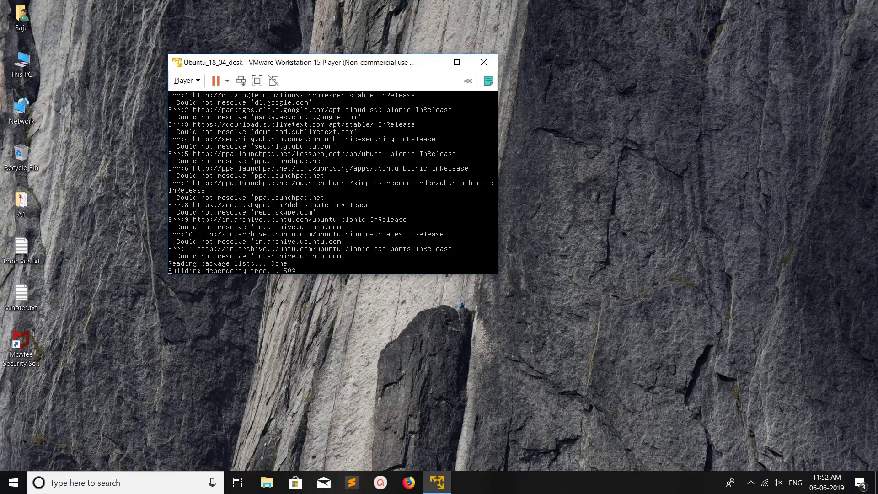
key(Return)
key(Return)
key(Return)
key(Return)
key(Return)
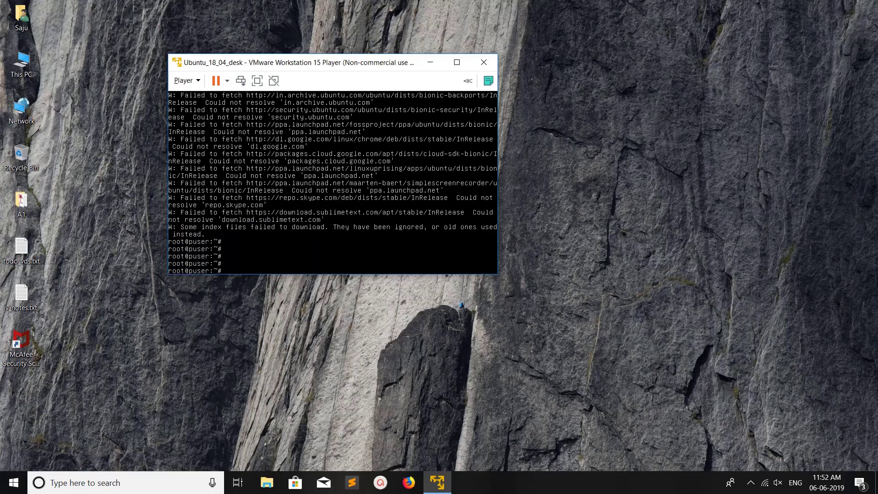
text(exit)
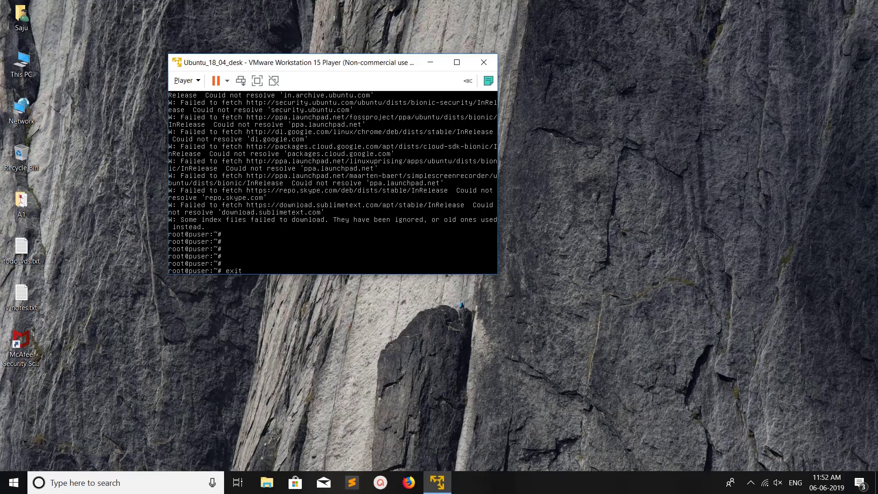
Step: Leave the shell, enable networking with a read/write remount, and choose root again
key(Return)
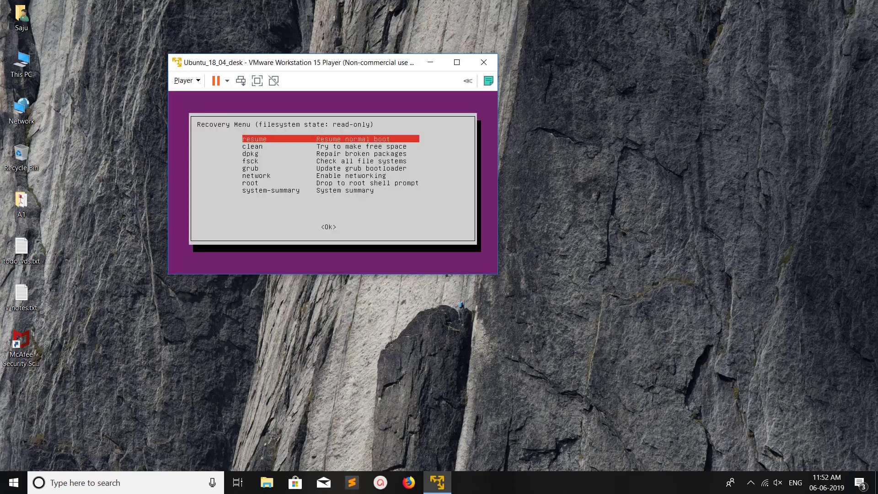
key(Down)
key(Down)
key(Down)
key(Down)
key(Down)
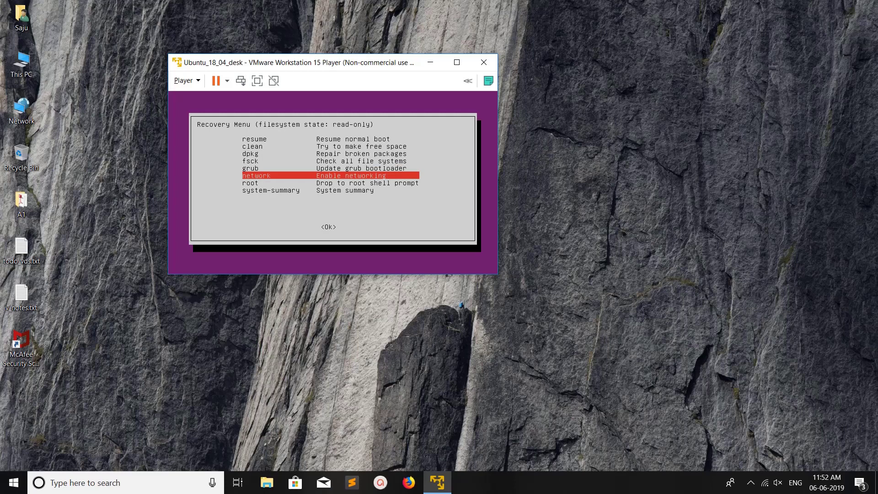
key(Return)
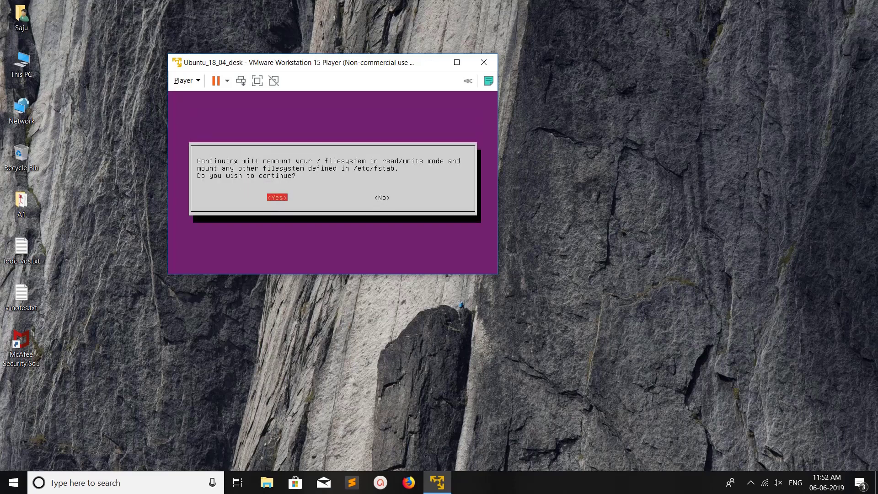
key(Return)
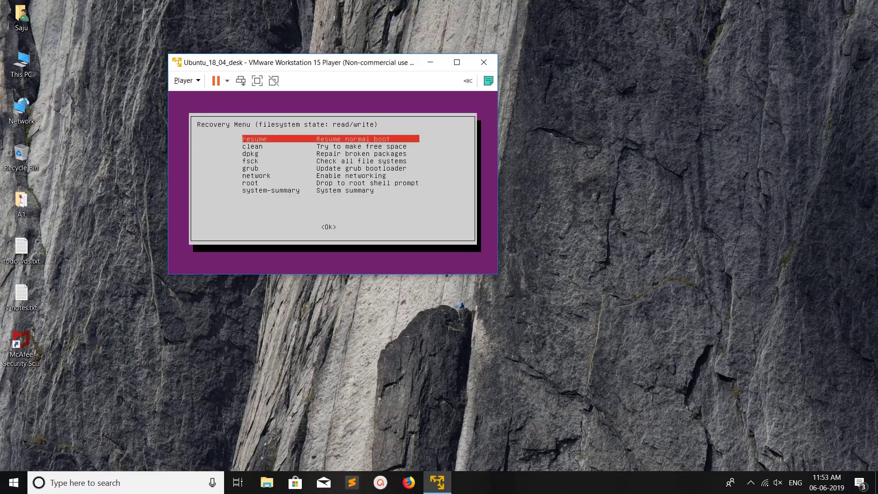
key(Down)
key(Down)
key(Down)
key(Down)
key(Down)
key(Down)
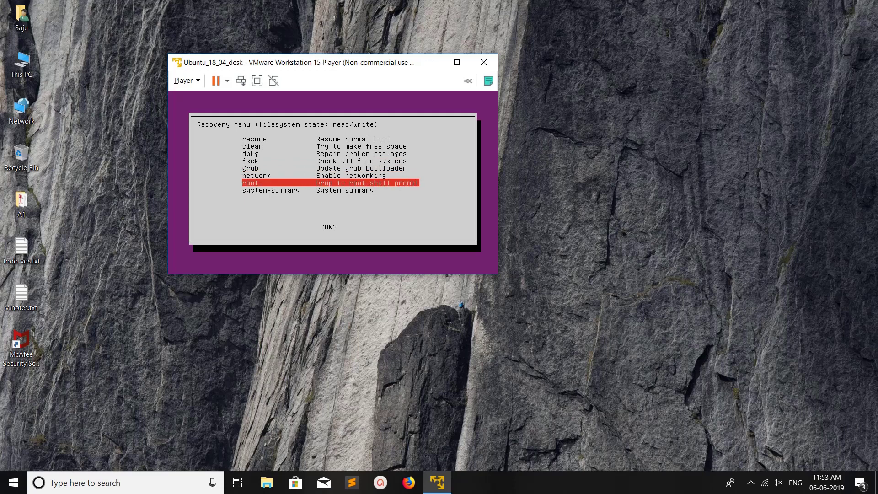
key(Return)
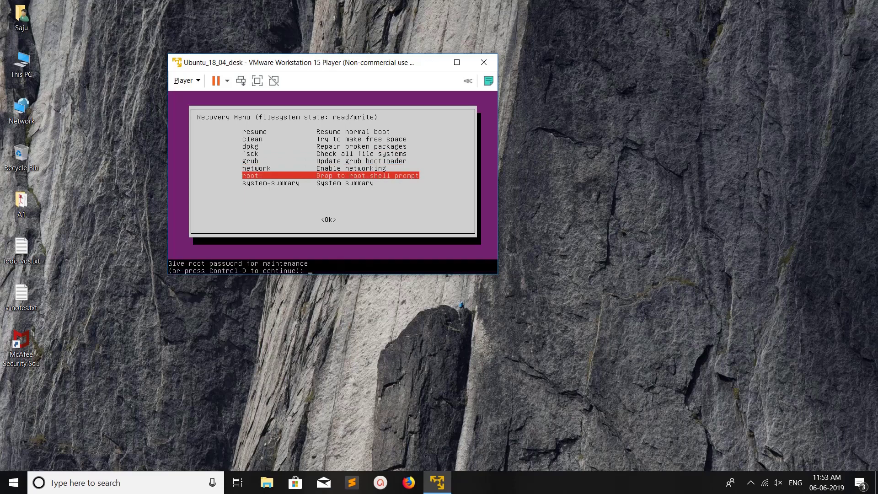
Step: Run apt update at the root prompt, fetching 177 kB with all packages up to date
key(Return)
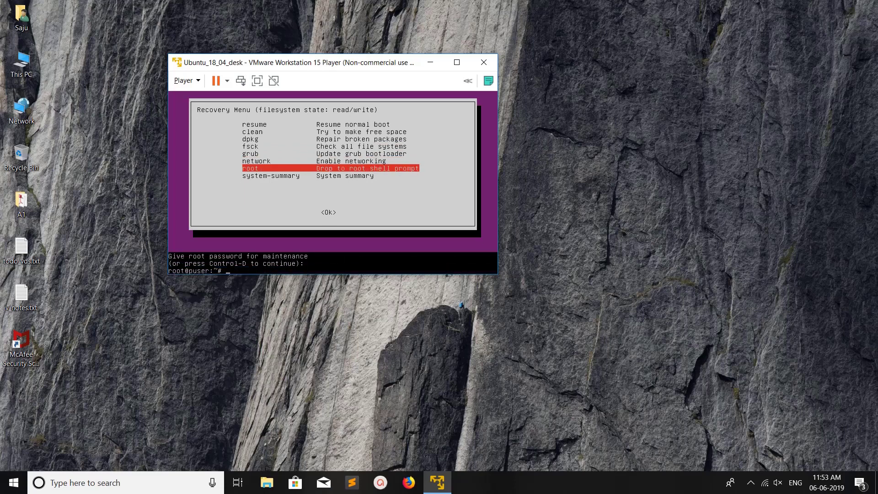
key(Return)
key(Return)
key(Return)
text(apt update)
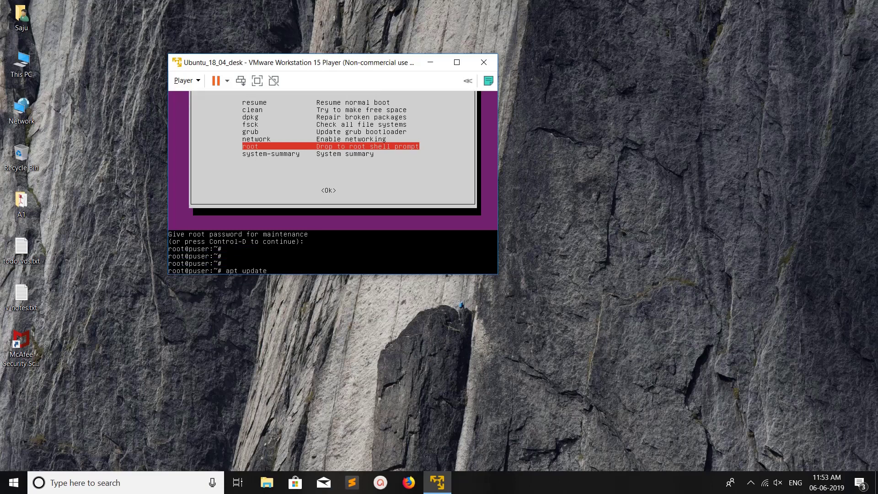
key(Return)
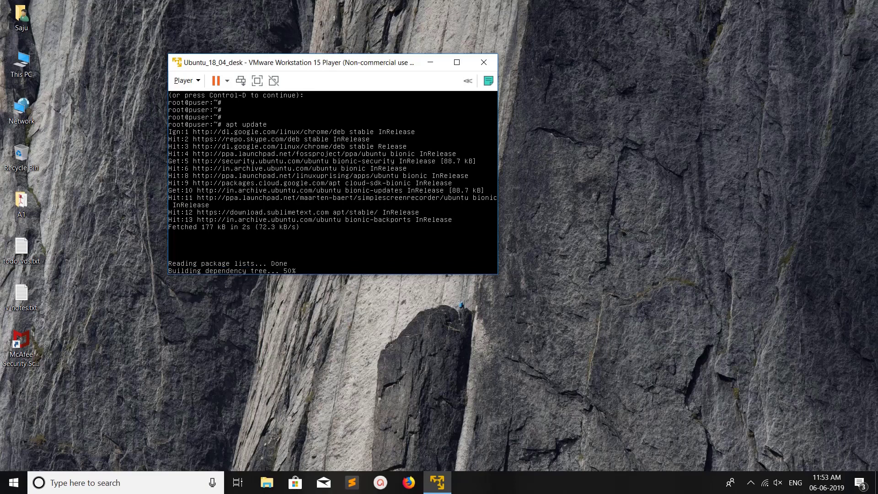
key(Return)
key(Return)
key(Return)
key(Return)
key(Return)
key(Return)
Step: Exit the root shell and move the Recovery Menu highlight to the dpkg repair option
text(exit)
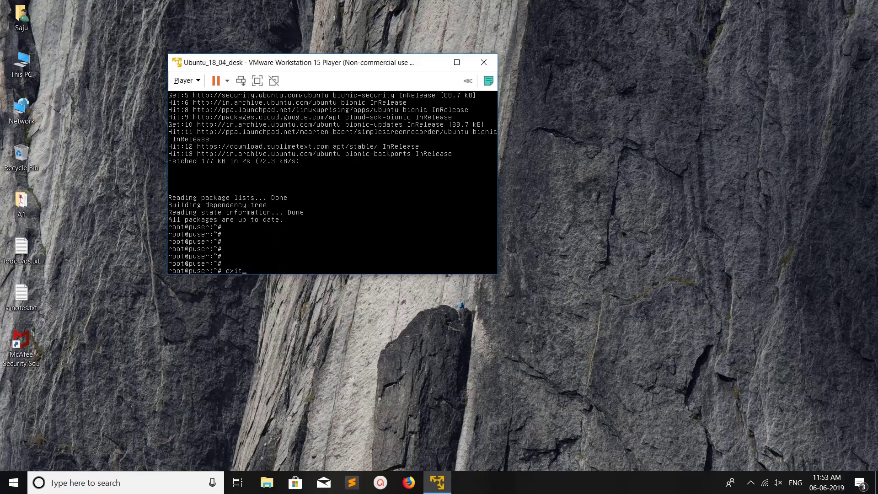
key(Return)
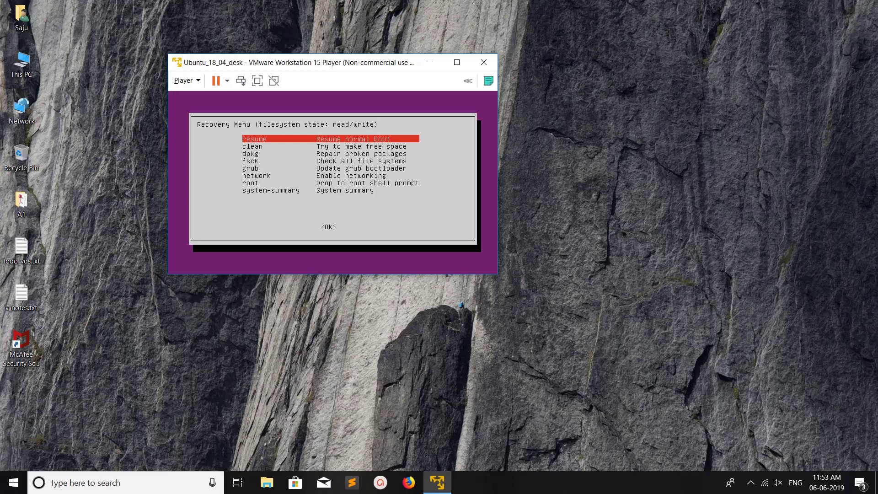
key(Down)
key(Down)
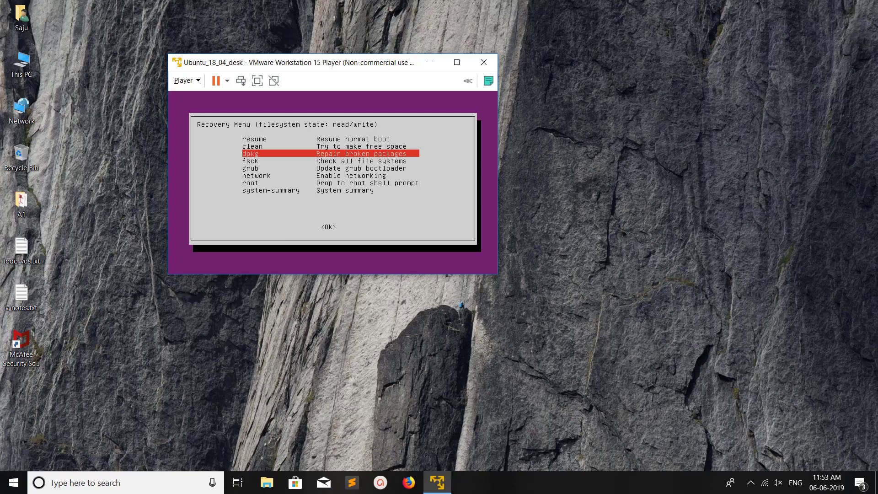
key(Down)
key(Up)
key(Down)
key(Down)
key(Down)
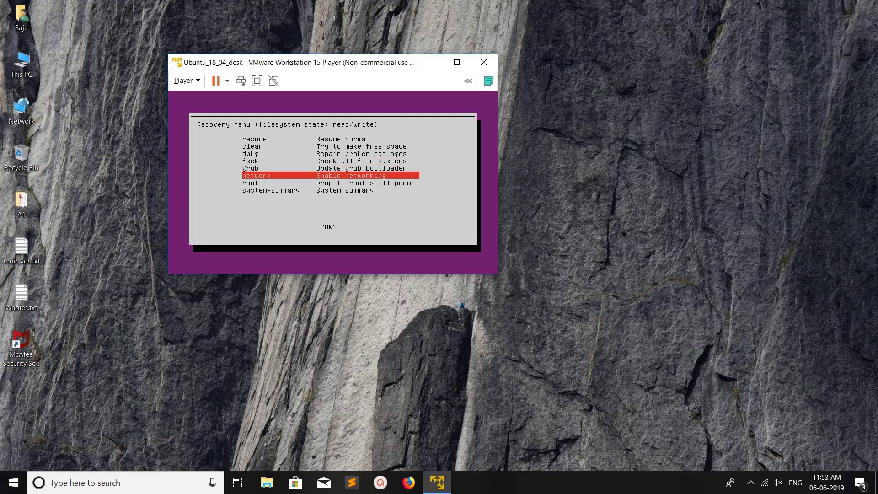
key(Up)
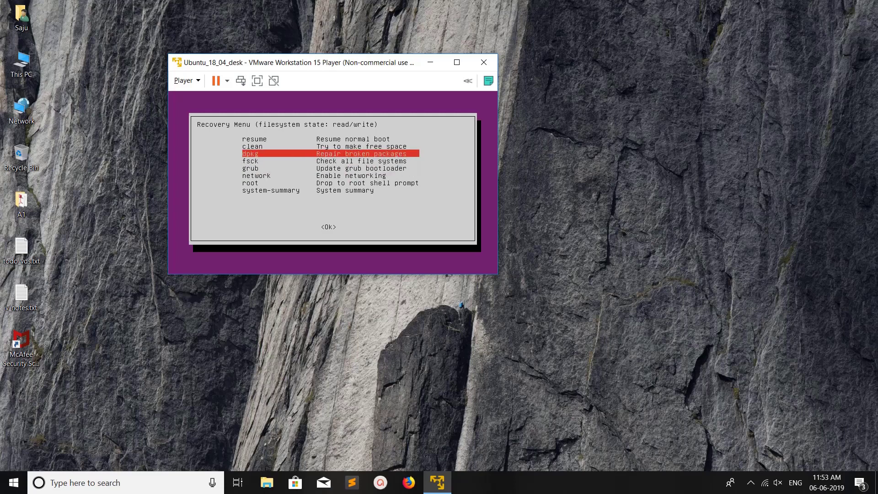
Step: Run the dpkg broken-package repair to completion and return to the read/write Recovery Menu
key(Return)
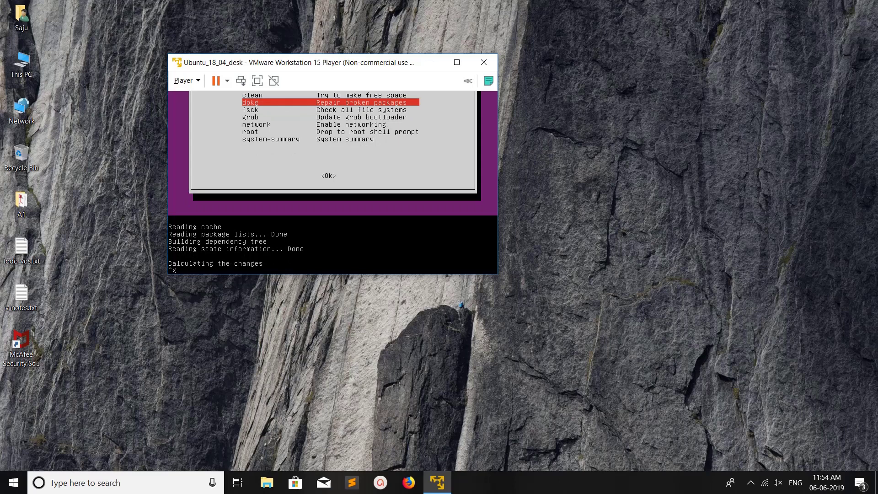
key(ctrl+x)
key(ctrl+x)
key(ctrl+x)
key(ctrl+x)
key(BackSpace)
key(BackSpace)
key(BackSpace)
key(BackSpace)
key(BackSpace)
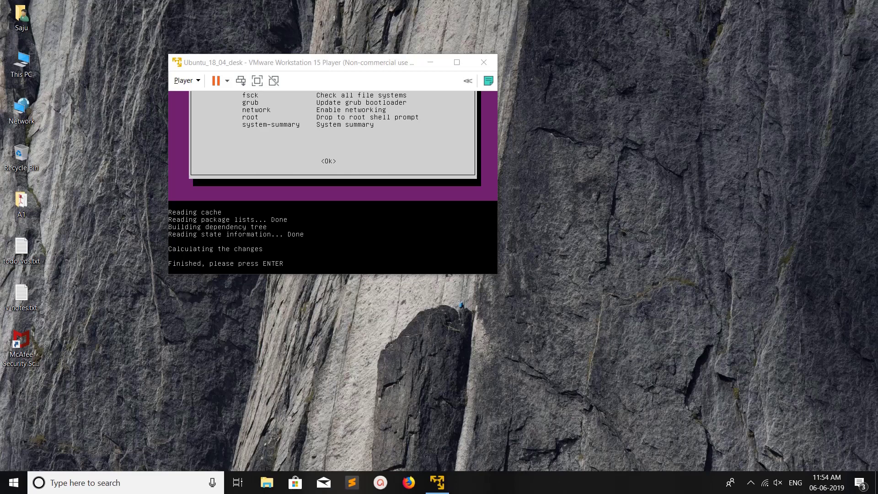
key(alt+Tab)
key(Return)
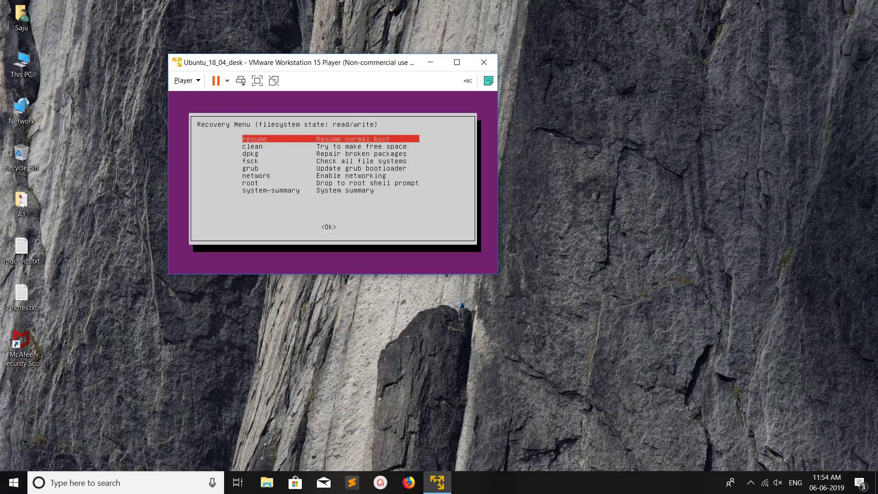
key(Down)
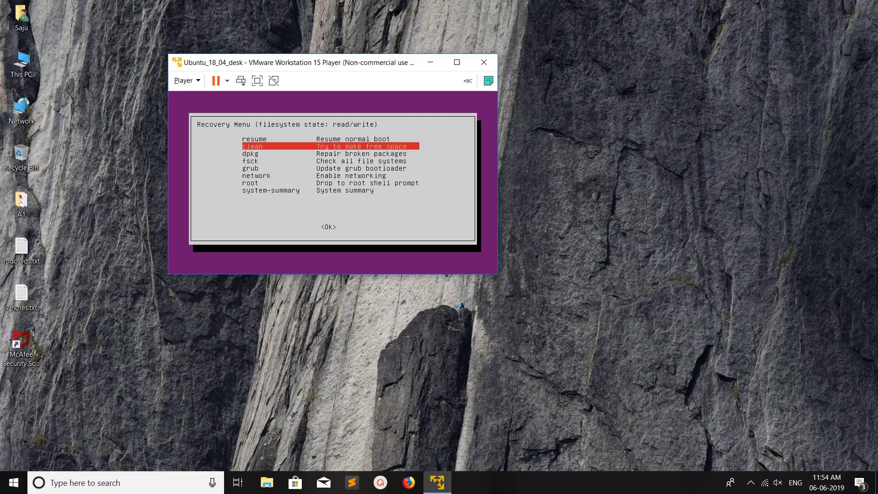
key(Up)
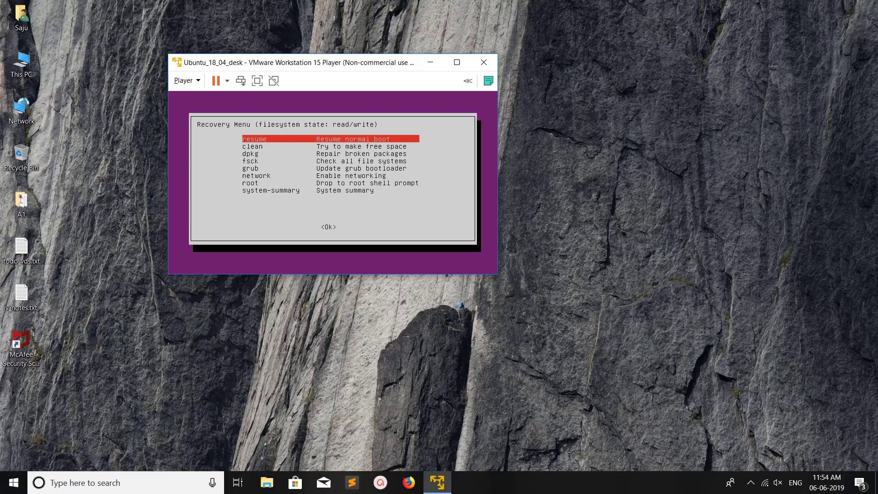
key(Down)
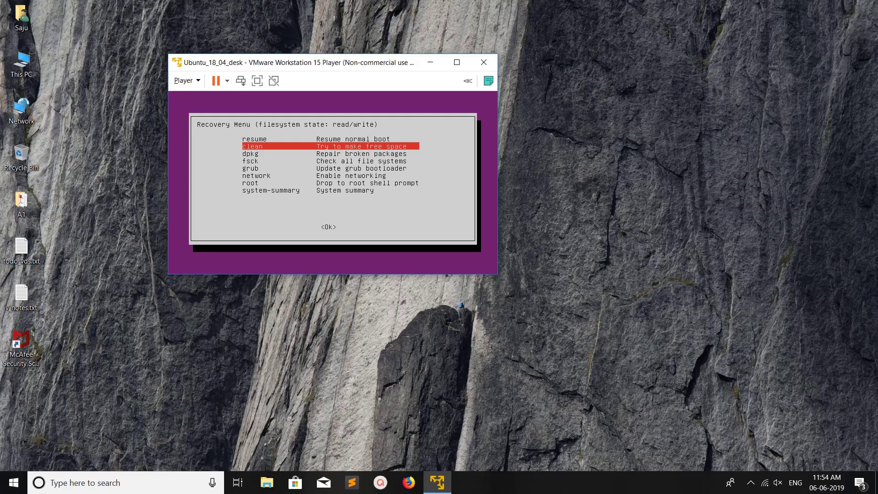
key(Down)
key(Down)
key(Down)
key(Down)
key(Down)
key(Down)
key(Up)
key(Up)
key(Up)
key(Up)
key(Up)
key(Up)
key(Up)
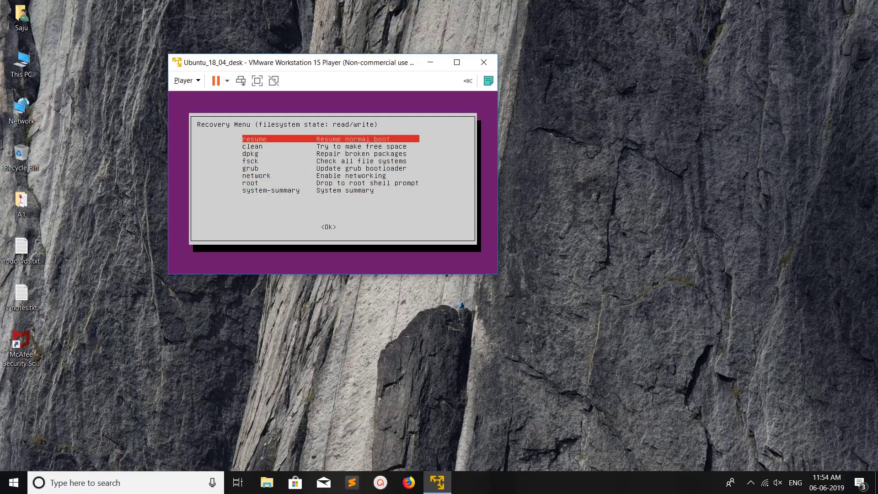
key(Down)
key(Down)
key(Down)
key(Down)
key(Down)
key(Down)
key(Down)
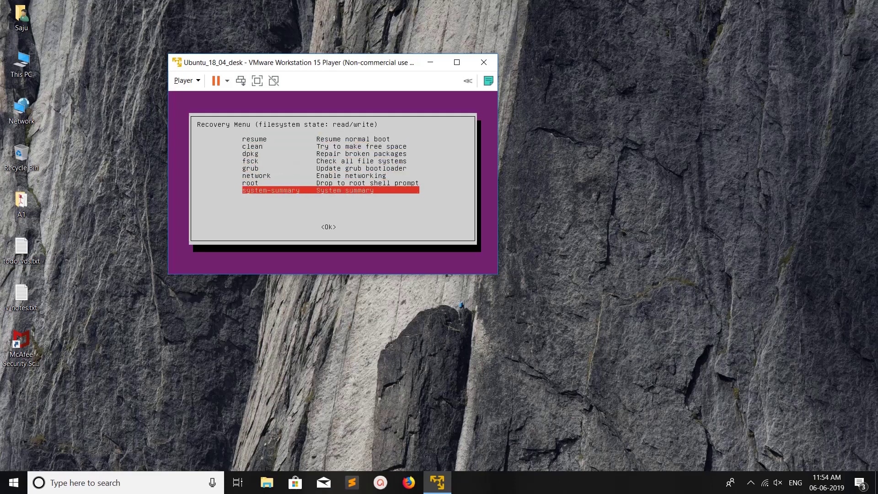
key(Up)
key(Up)
key(Up)
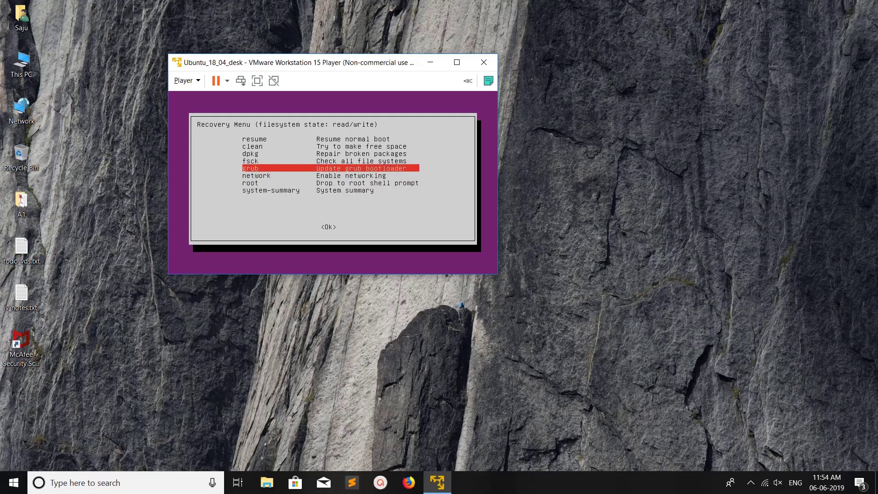
key(Down)
key(Down)
key(Down)
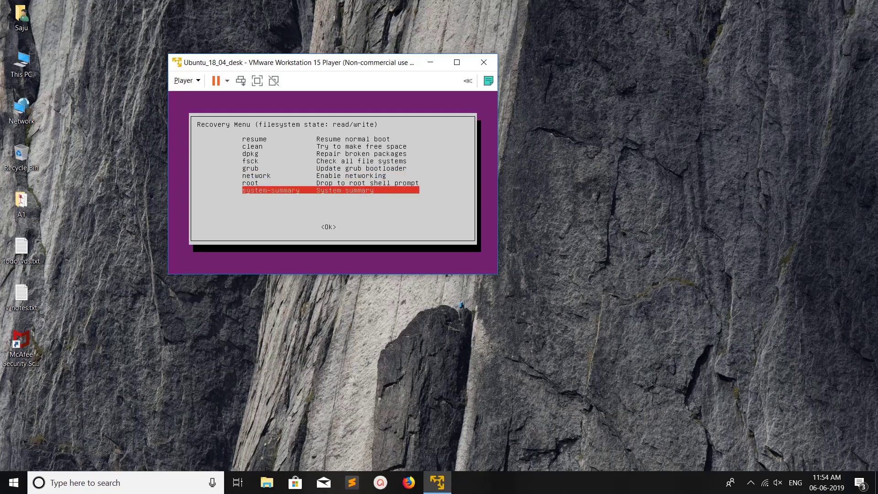
key(Return)
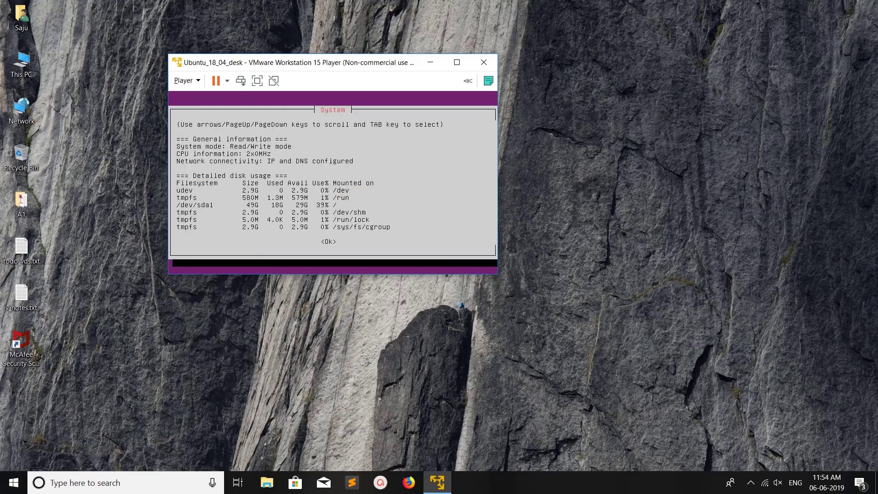
key(Down)
key(Down)
key(Down)
key(Down)
key(Down)
key(Down)
key(Down)
key(Down)
key(Down)
key(Down)
key(Down)
key(Down)
key(Down)
key(Down)
key(Down)
key(Down)
key(Down)
key(Down)
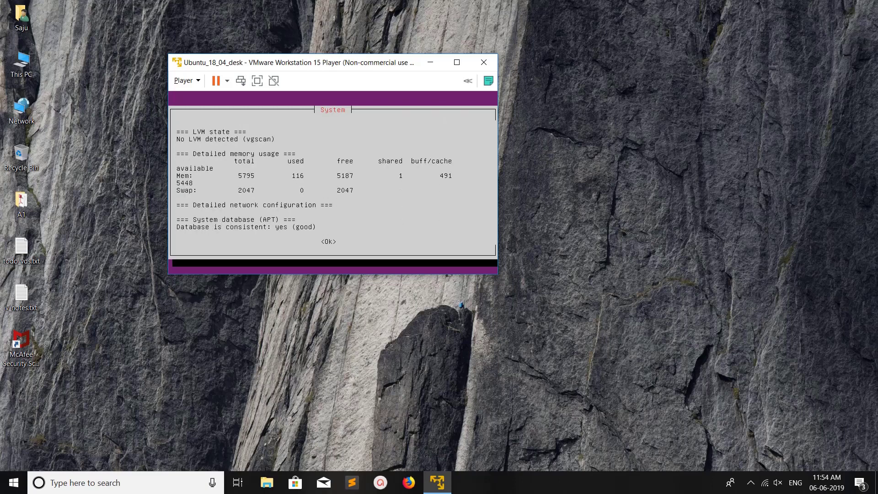
key(Up)
key(Up)
key(Up)
key(Up)
key(Up)
key(Up)
key(Up)
key(Up)
key(Up)
key(Up)
key(Up)
key(Up)
key(Up)
key(Up)
key(Up)
key(Up)
key(Up)
key(Up)
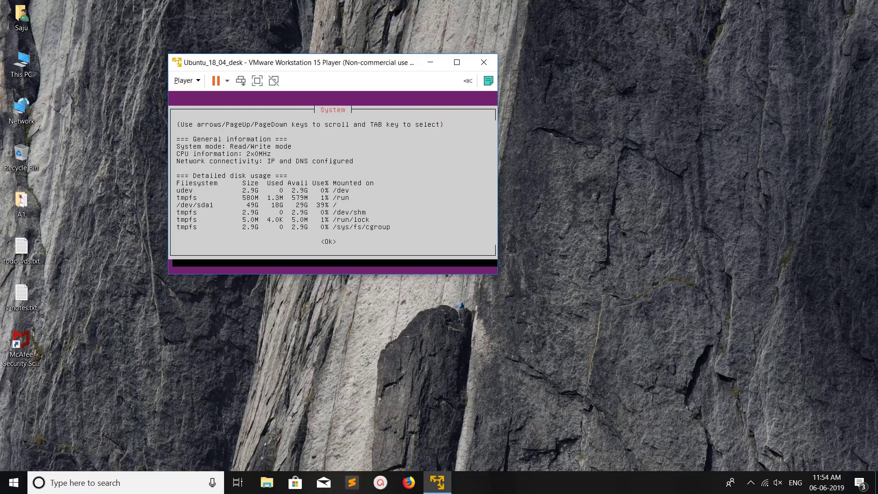
key(Tab)
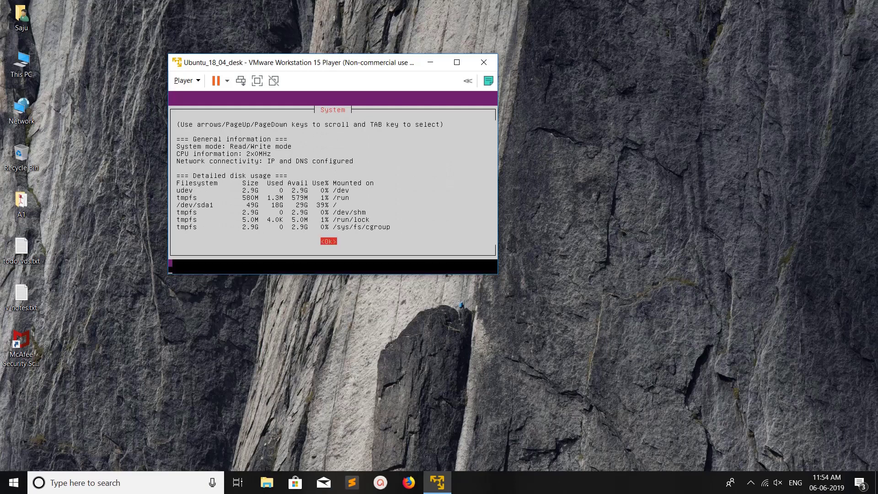
key(Return)
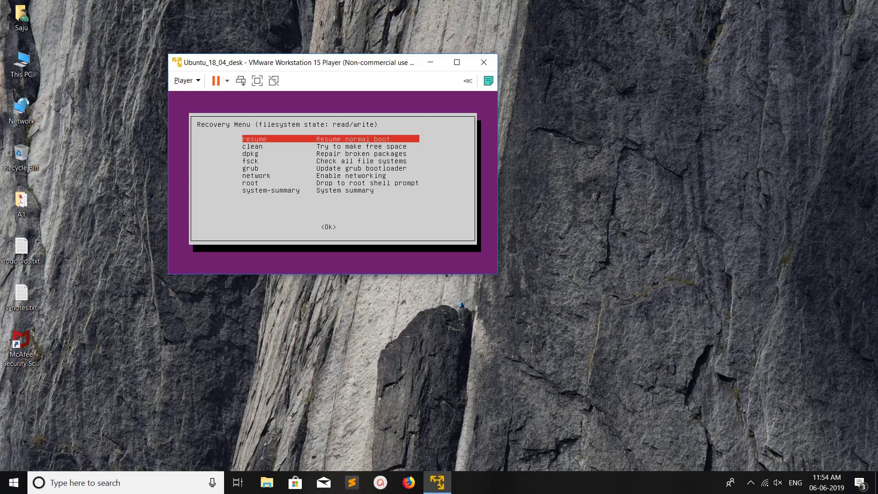
key(Down)
key(Down)
key(Down)
key(Down)
key(Down)
key(Down)
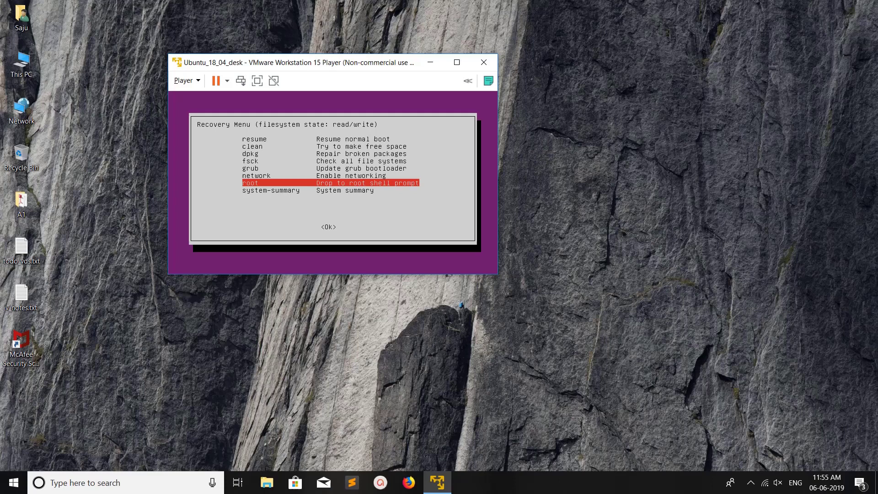
click(21, 158)
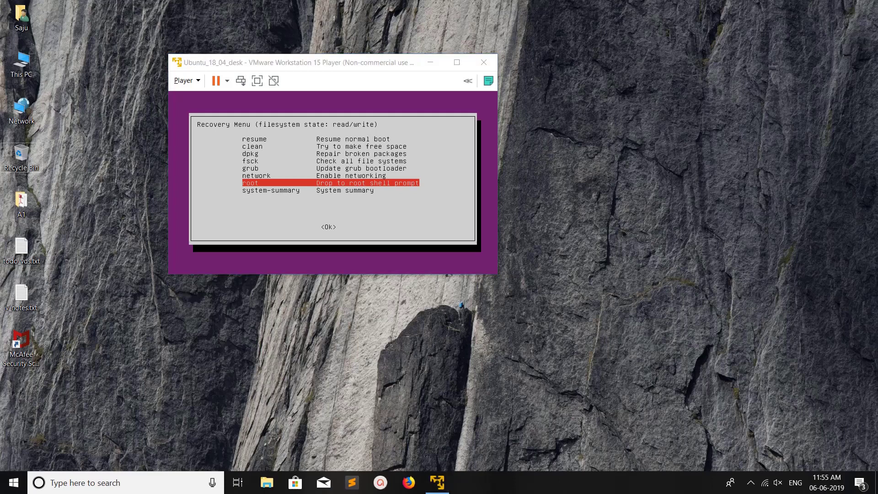